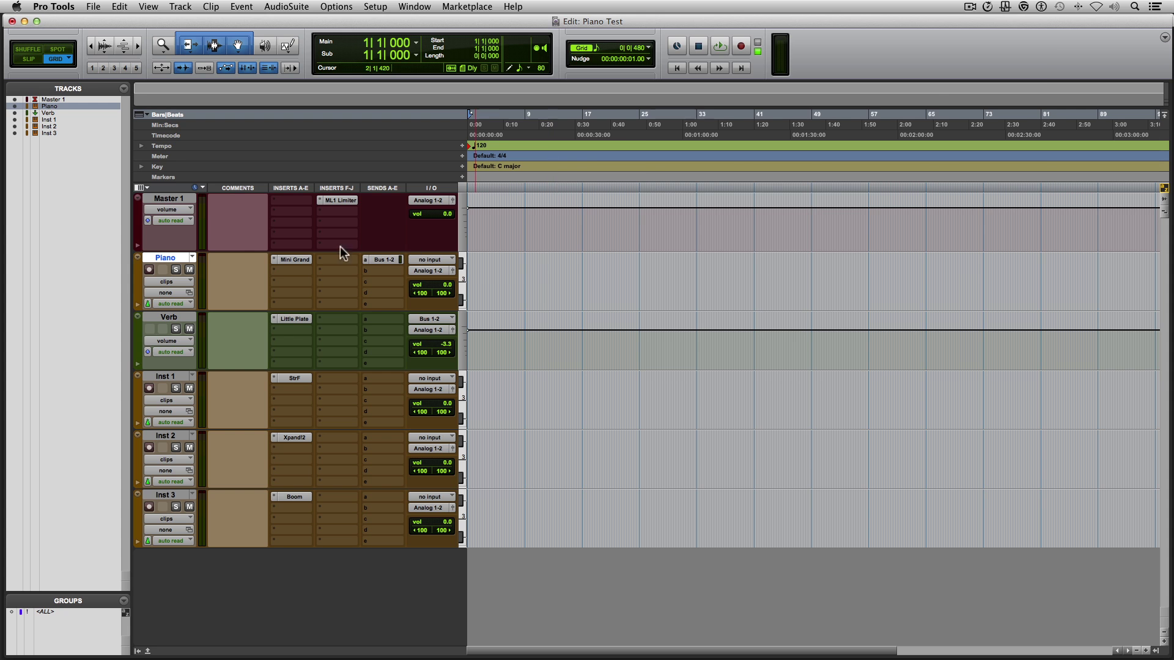
- Open the Mini Grand, Structure Free, Xpand!2 and Boom plug-in windows, then reopen Mini Grand
{"action": "left_click", "coordinate": [294, 260]}
{"action": "left_click", "coordinate": [294, 378]}
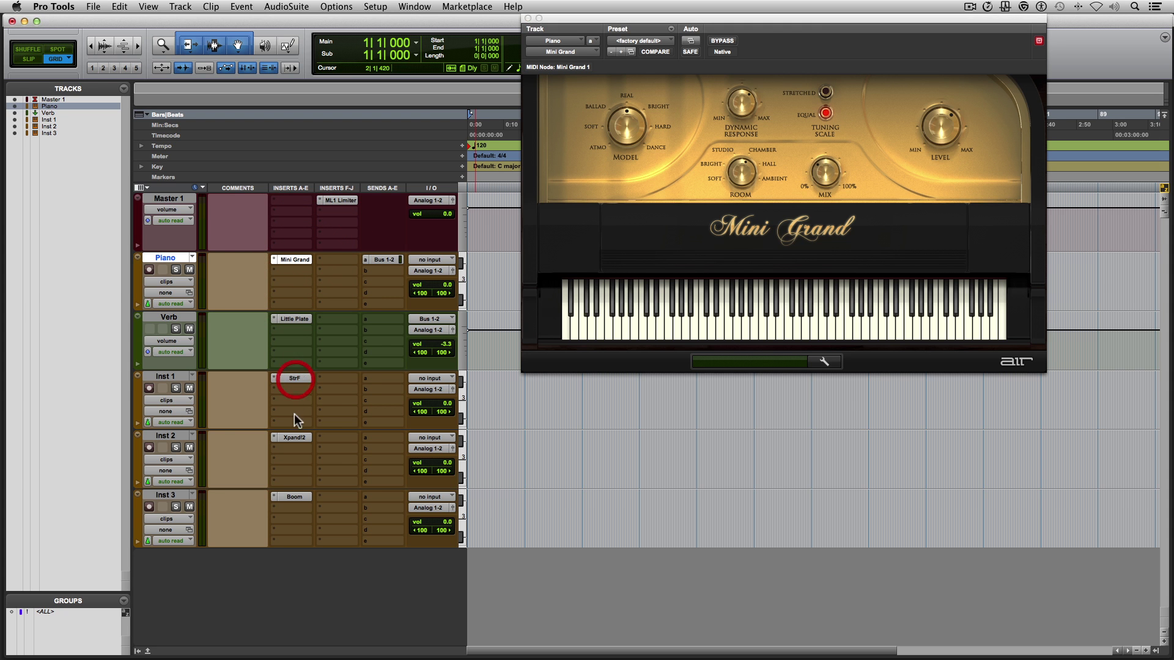
{"action": "left_click", "coordinate": [293, 438]}
{"action": "left_click", "coordinate": [294, 497]}
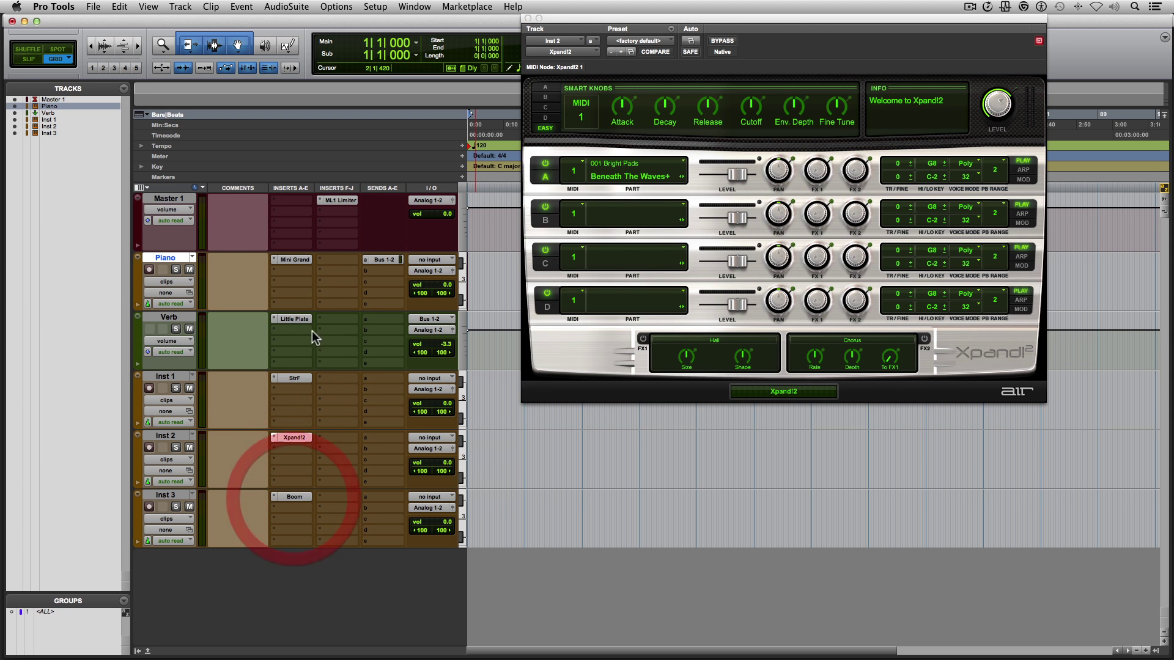
{"action": "left_click", "coordinate": [303, 261]}
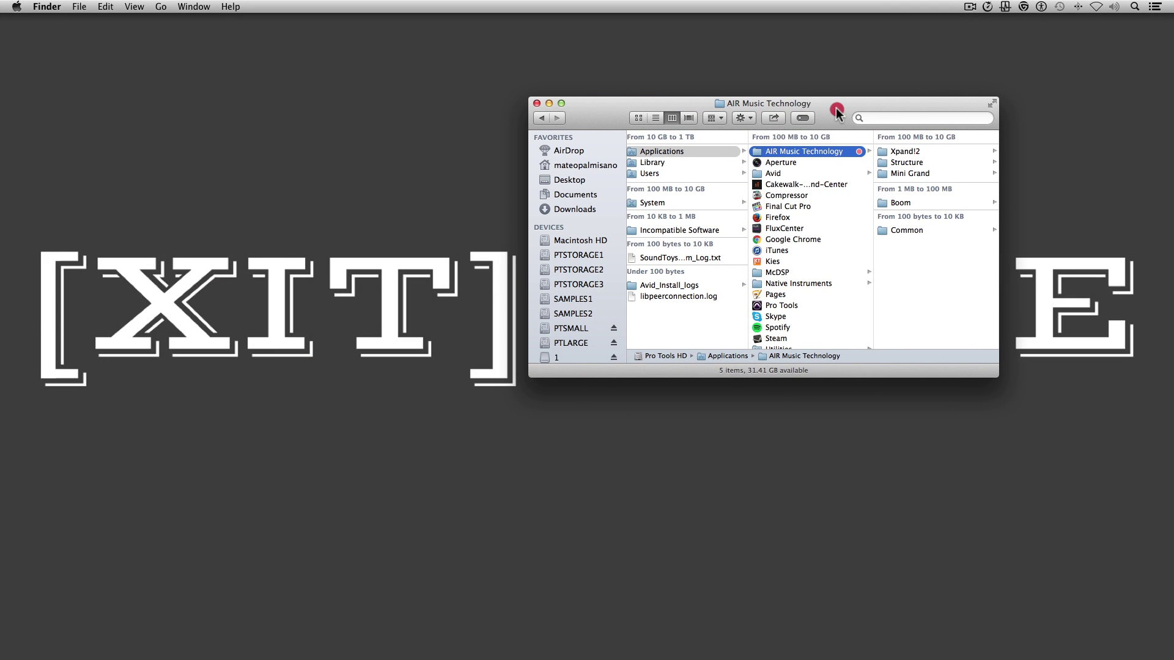
- Place a second Finder window beside Applications, showing the SAMPLES1 drive
{"action": "left_click", "coordinate": [836, 108]}
{"action": "key", "text": "super+n"}
{"action": "left_click_drag", "start_coordinate": [439, 153], "coordinate": [402, 107]}
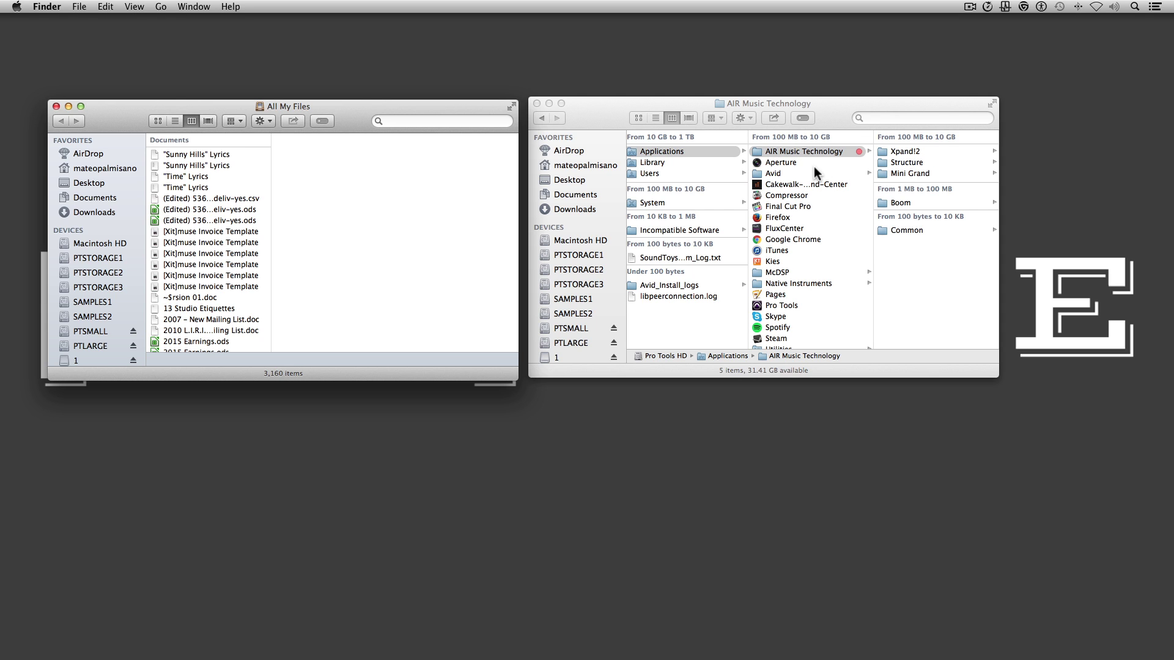
{"action": "left_click", "coordinate": [97, 302]}
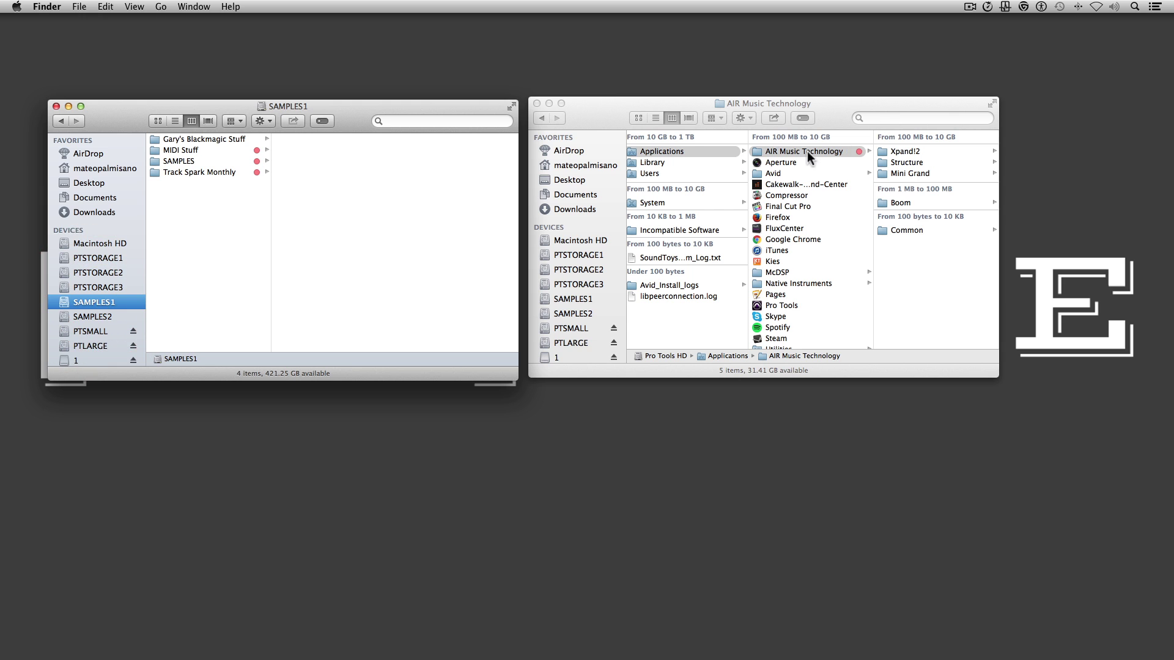
- Copy the AIR Music Technology folder onto SAMPLES1 and check its instrument subfolders
{"action": "left_click_drag", "start_coordinate": [807, 148], "coordinate": [204, 222]}
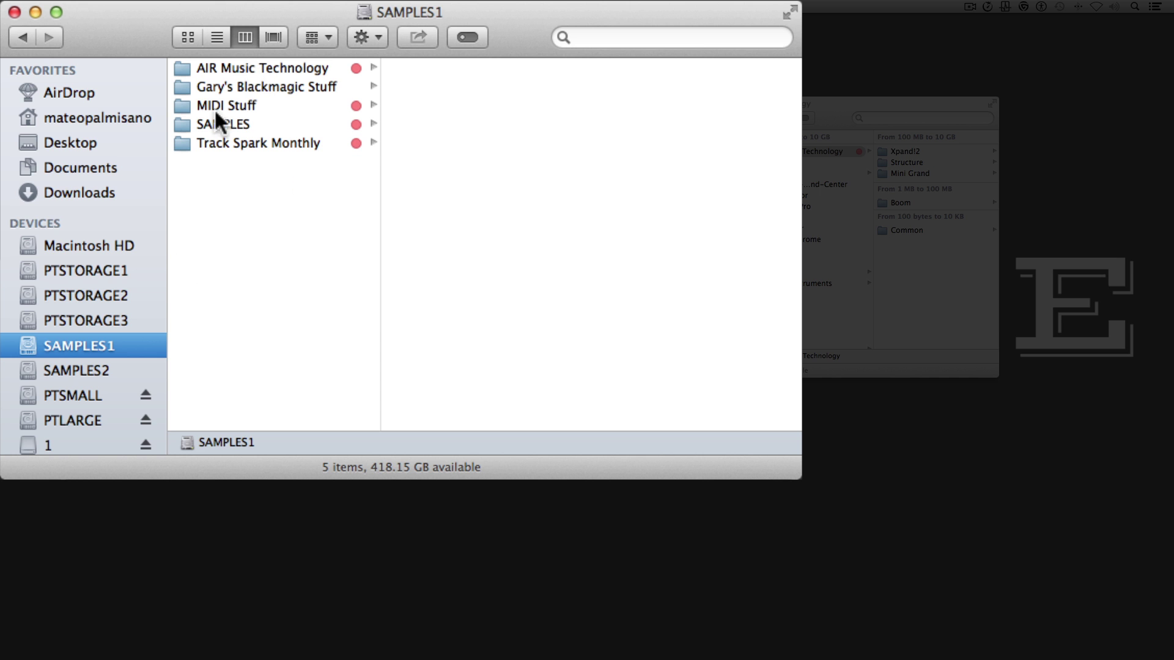
{"action": "left_click", "coordinate": [254, 67]}
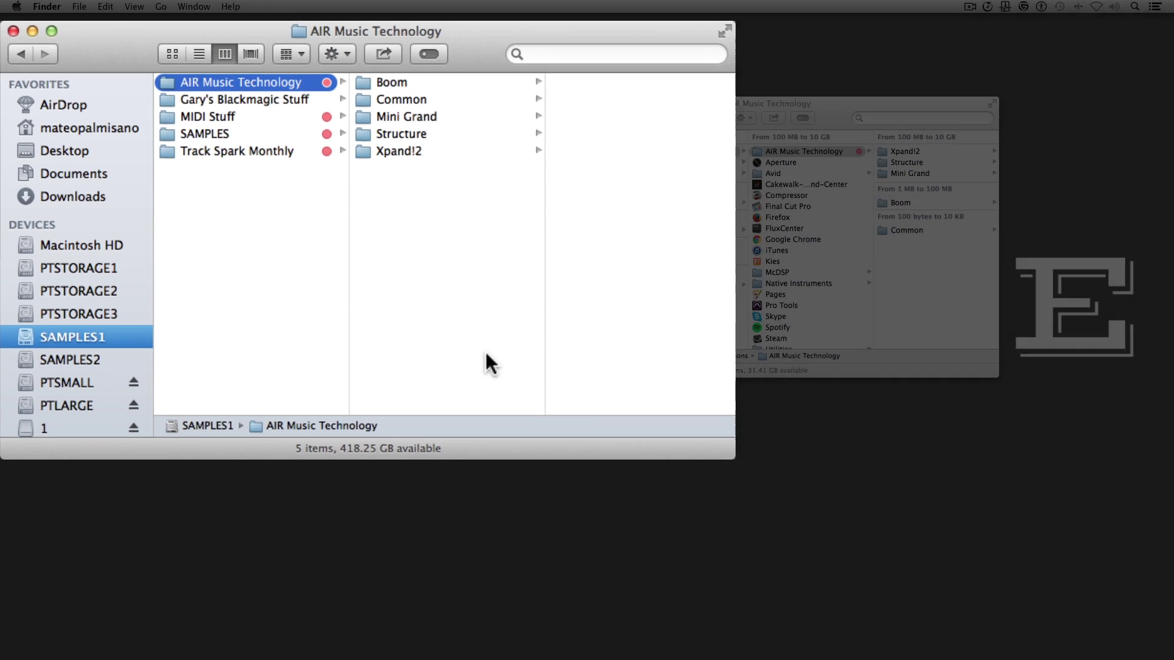
{"action": "left_click", "coordinate": [519, 338]}
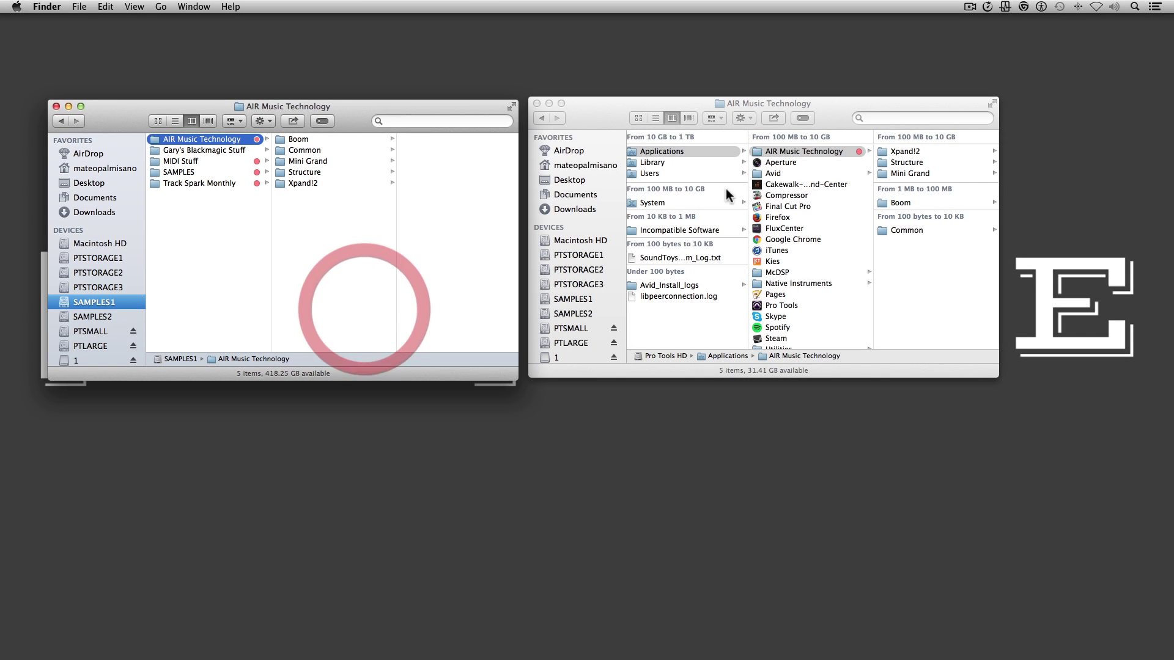
{"action": "left_click", "coordinate": [845, 113]}
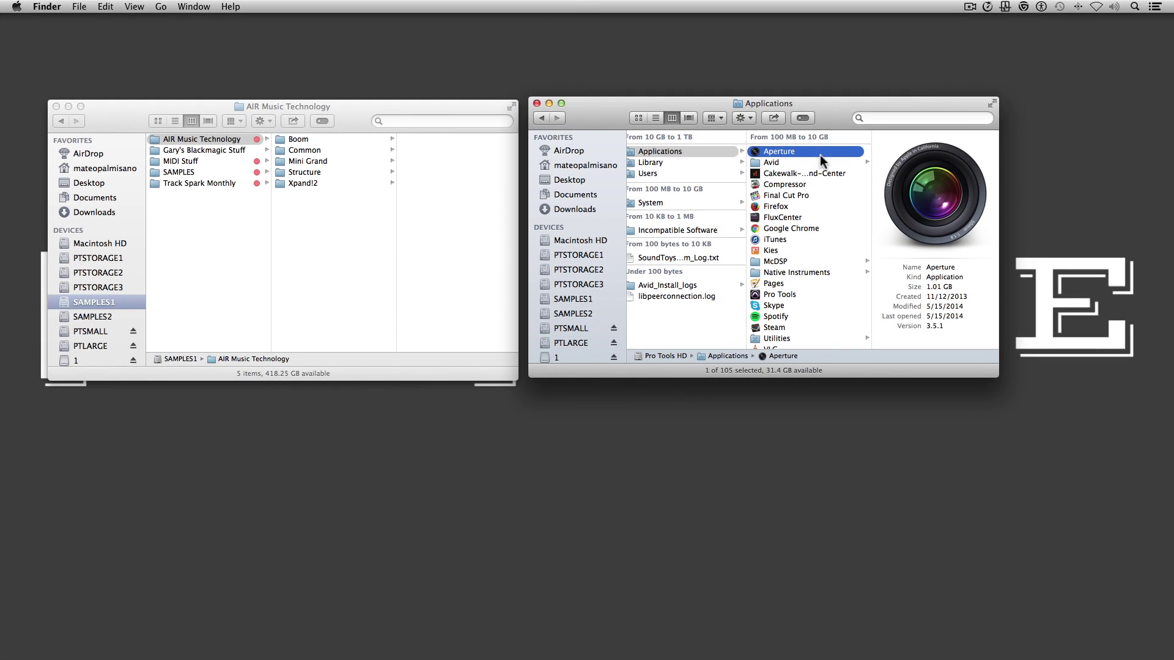
- Launch Terminal through Spotlight search
{"action": "left_click", "coordinate": [1135, 7]}
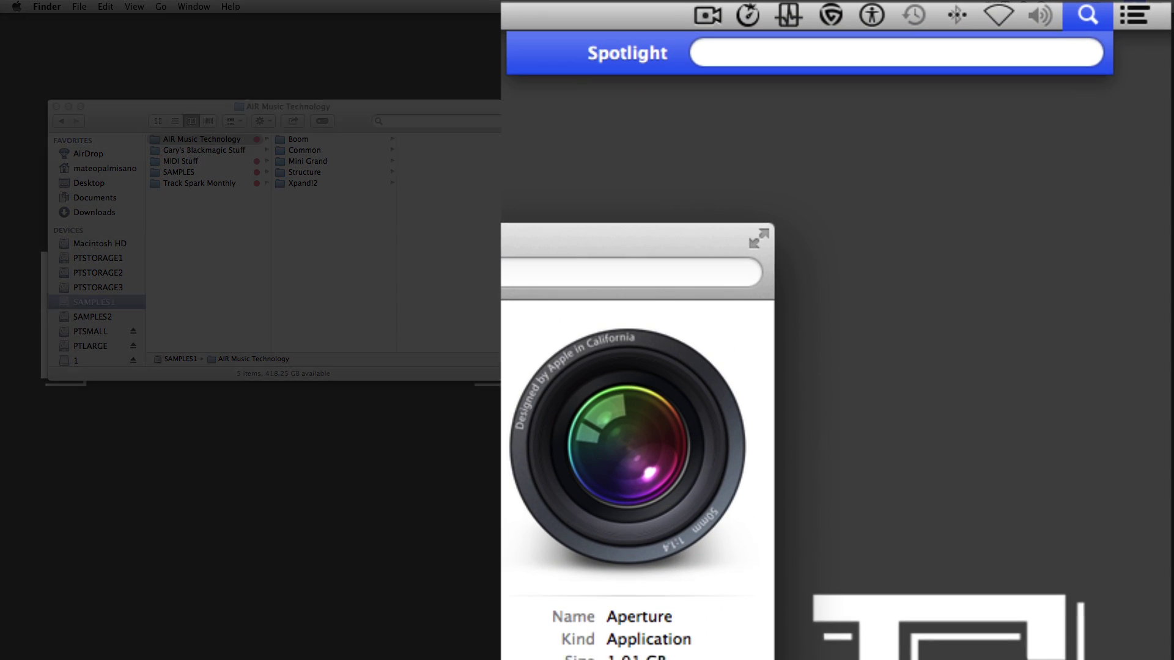
{"action": "type", "text": "termi"}
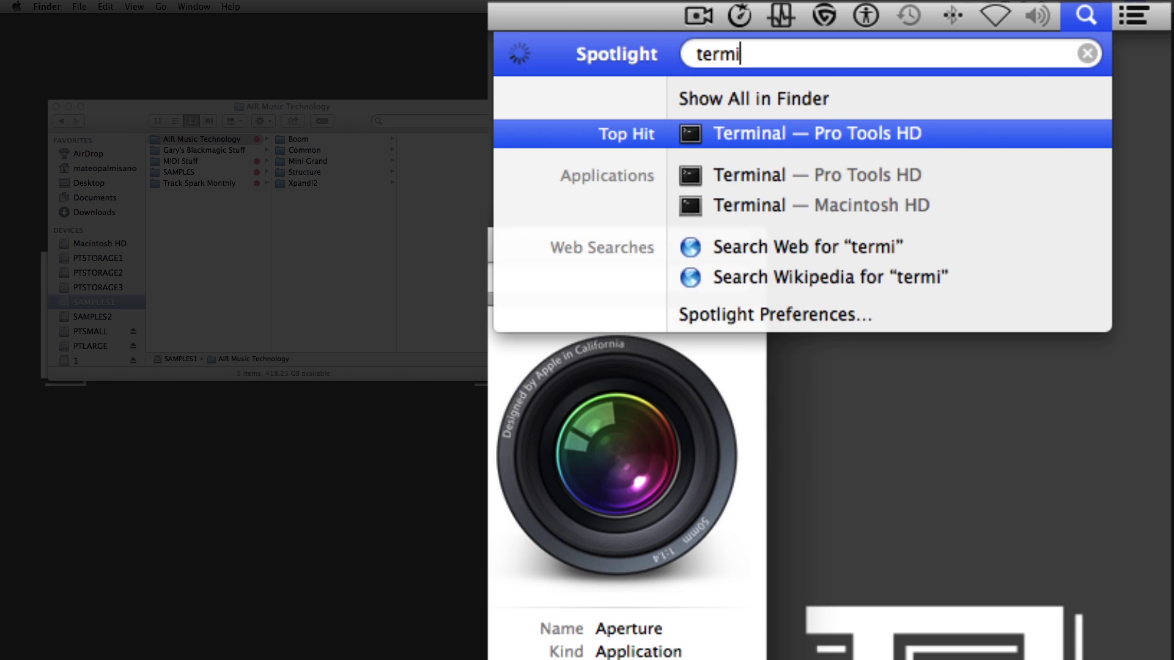
{"action": "key", "text": "Return"}
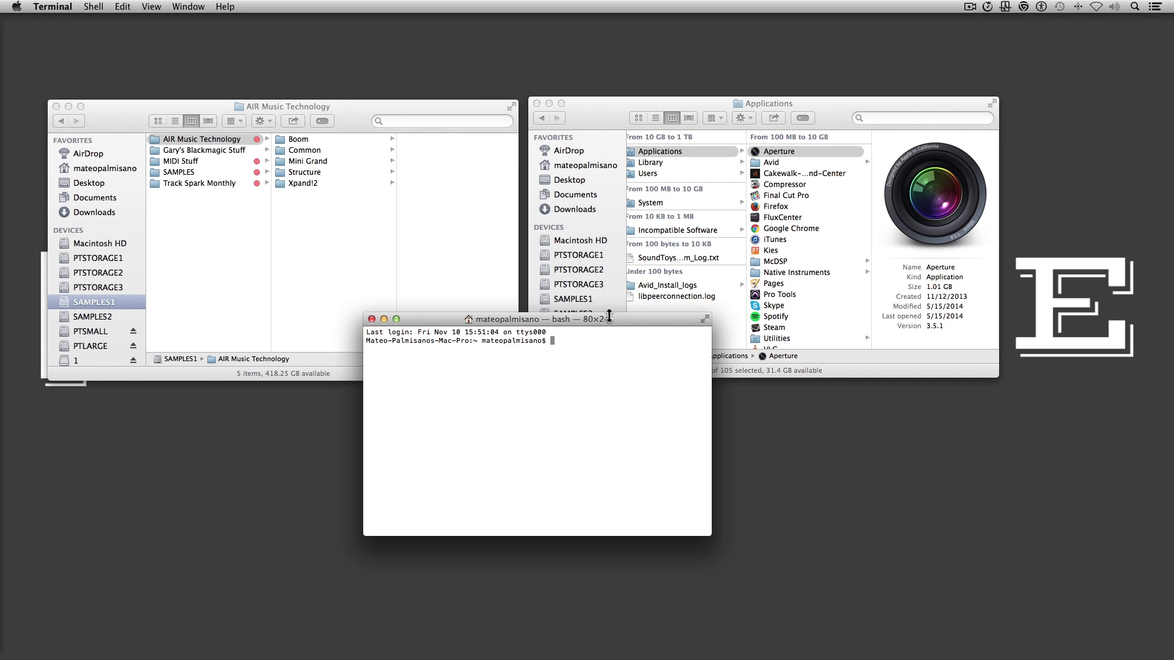
{"action": "left_click_drag", "start_coordinate": [611, 319], "coordinate": [624, 179]}
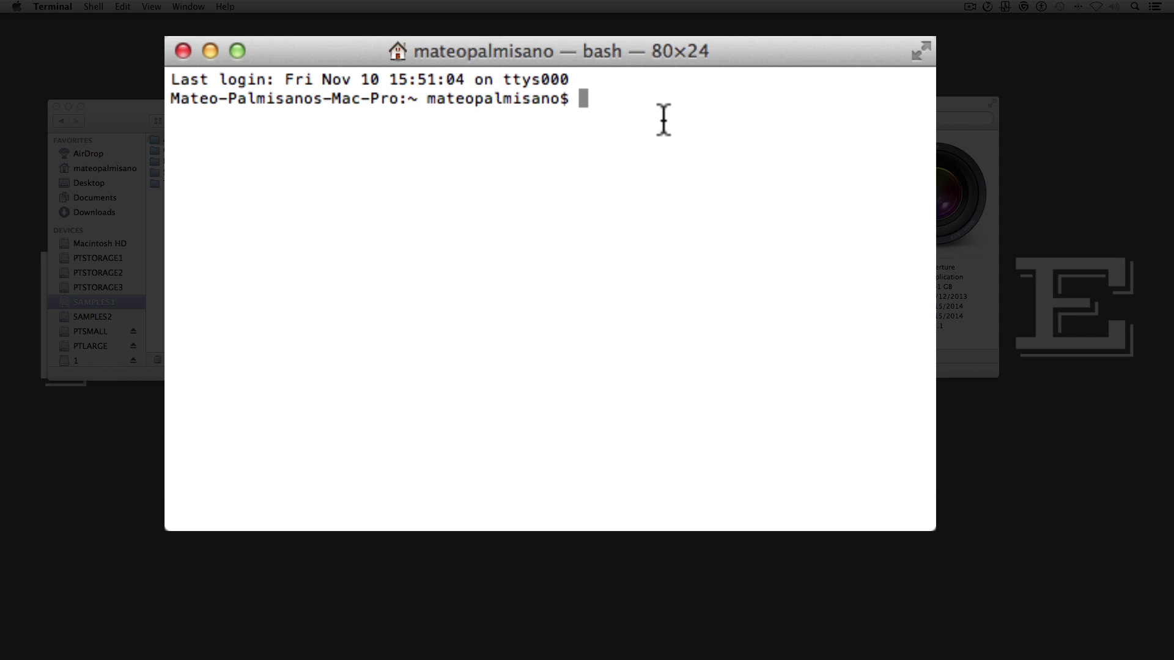
- Run ln -s linking the SAMPLES1 AIR Music Technology folder into Applications
{"action": "type", "text": "ln -s"}
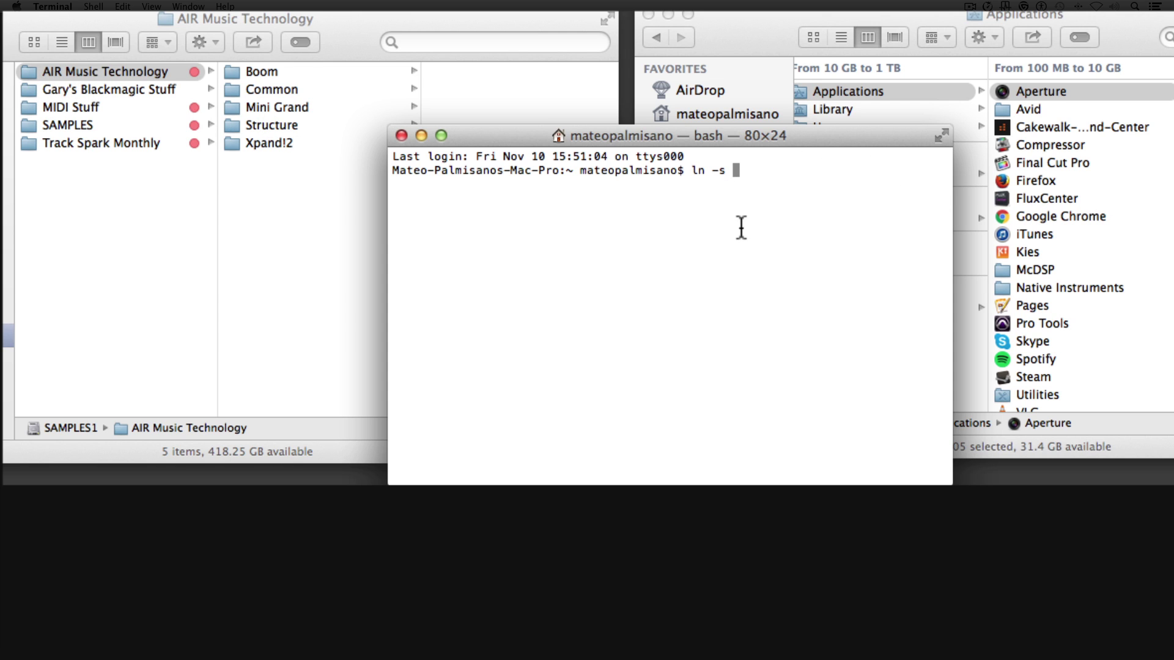
{"action": "left_click", "coordinate": [34, 74]}
{"action": "left_click_drag", "start_coordinate": [34, 73], "coordinate": [814, 236]}
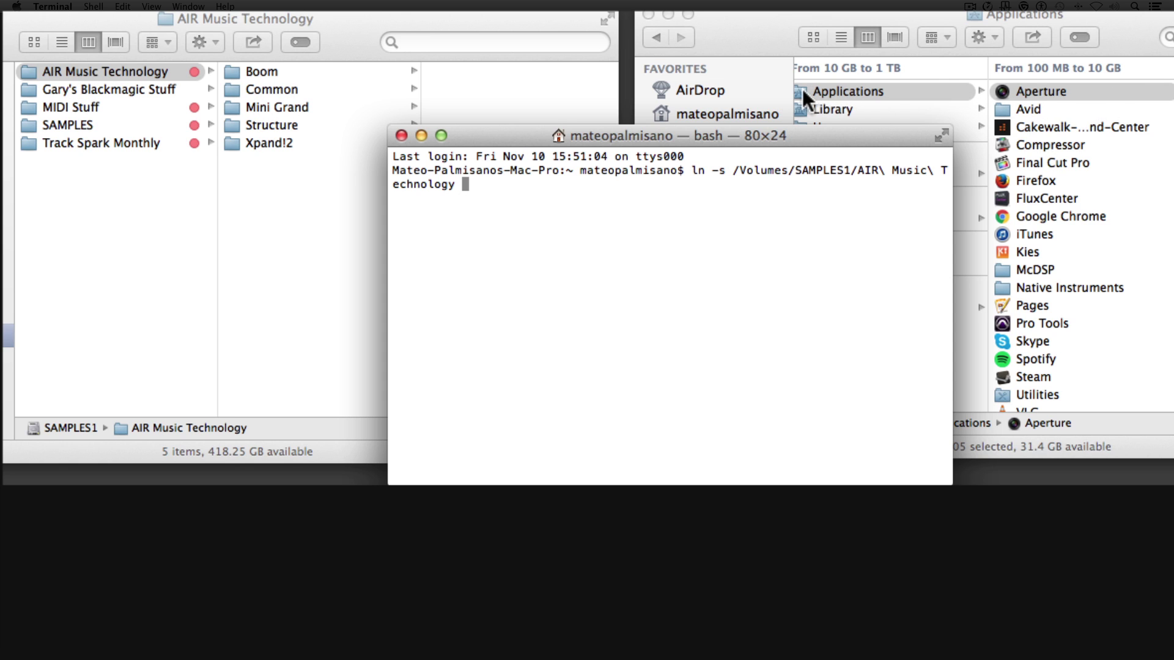
{"action": "left_click_drag", "start_coordinate": [802, 90], "coordinate": [680, 251]}
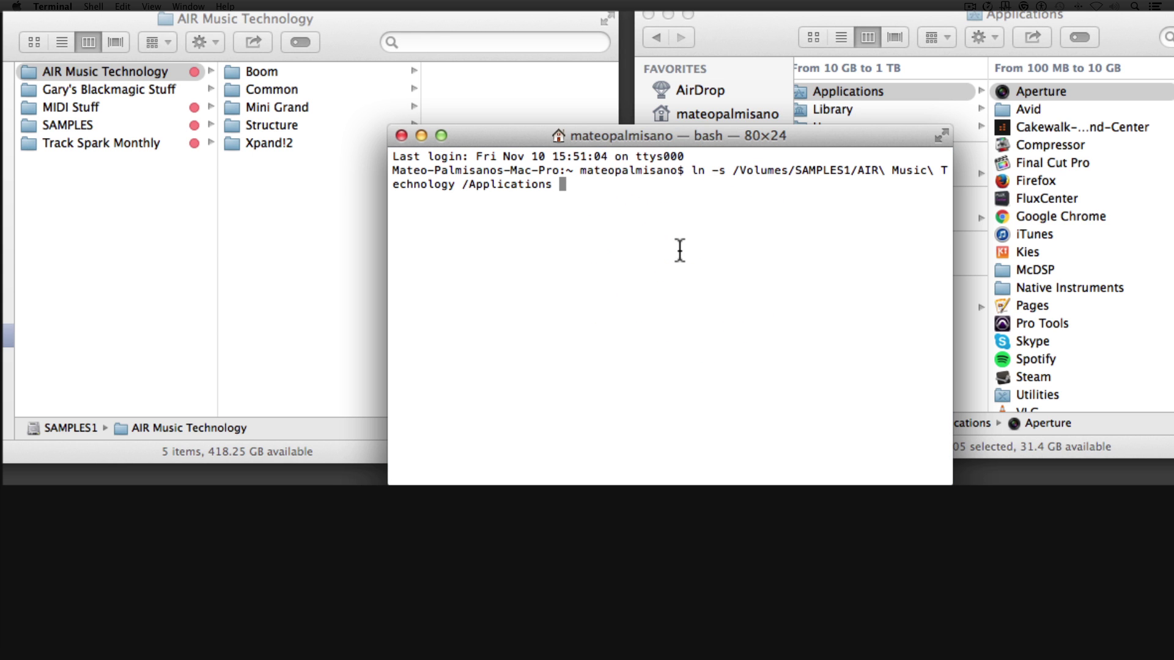
{"action": "key", "text": "Return"}
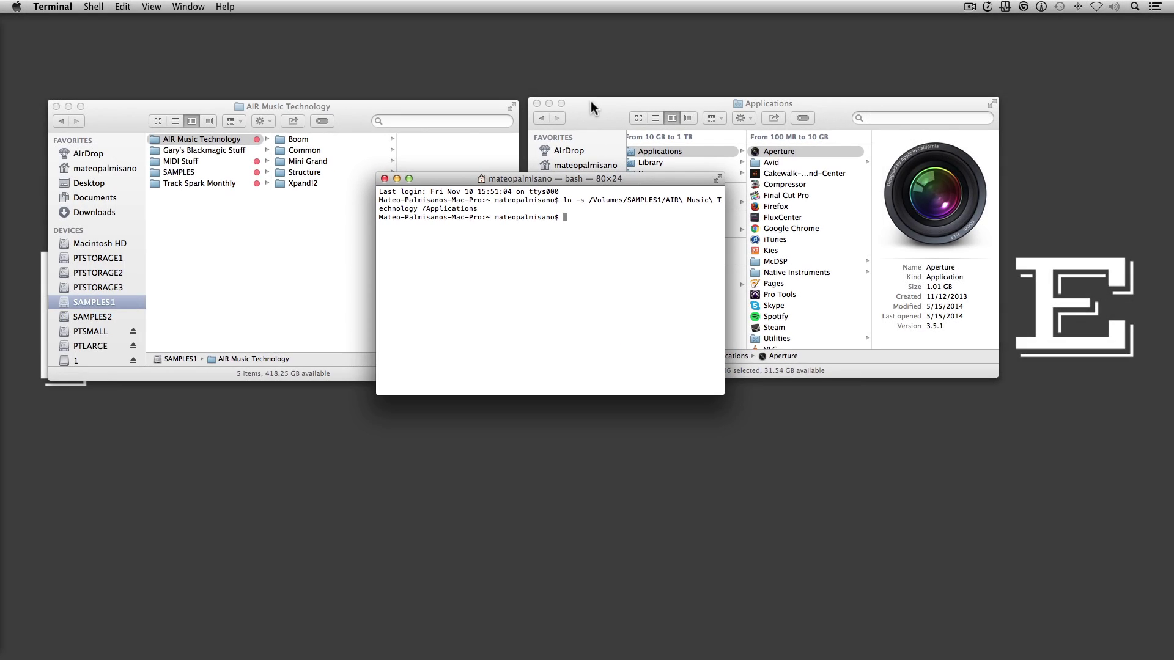
- Browse the AIR Music Technology link in Applications, then return to the SAMPLES1 window
{"action": "left_click", "coordinate": [590, 108]}
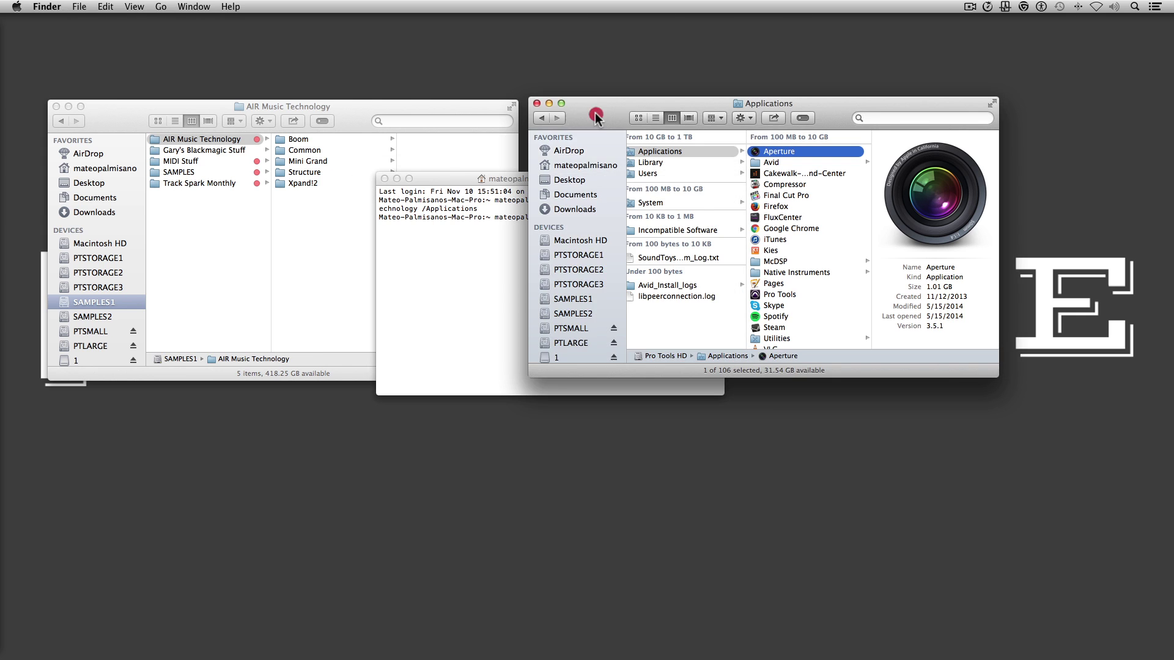
{"action": "scroll", "coordinate": [809, 188], "scroll_direction": "down", "scroll_amount": 15}
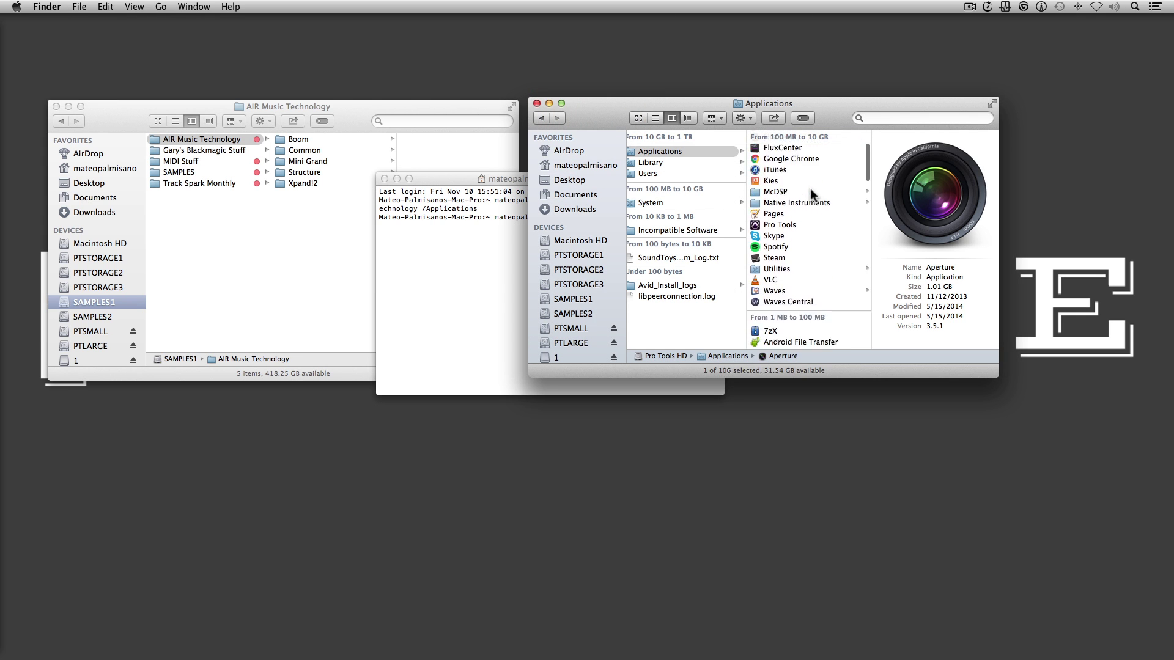
{"action": "scroll", "coordinate": [810, 188], "scroll_direction": "down", "scroll_amount": 15}
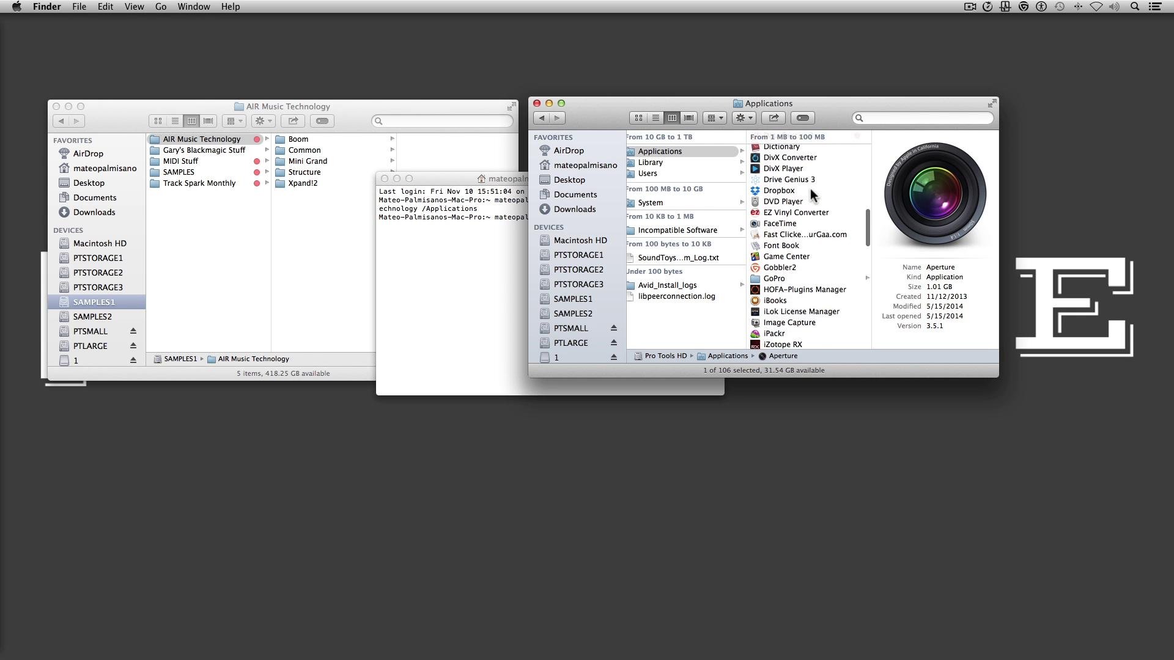
{"action": "scroll", "coordinate": [810, 188], "scroll_direction": "down", "scroll_amount": 15}
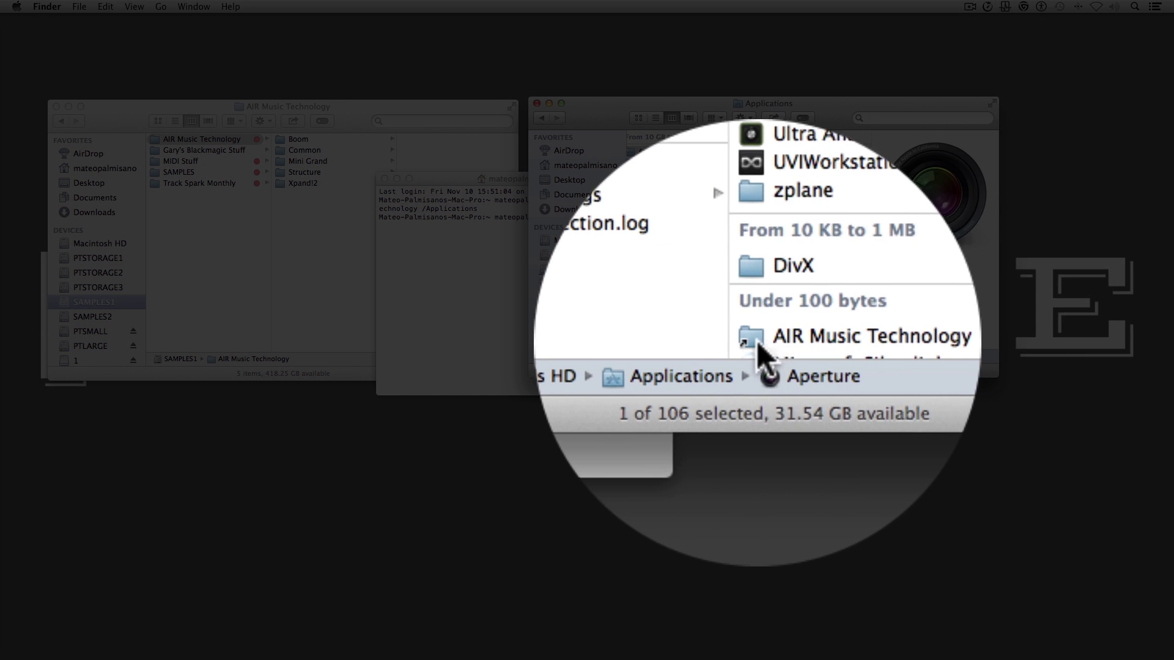
{"action": "left_click", "coordinate": [752, 339]}
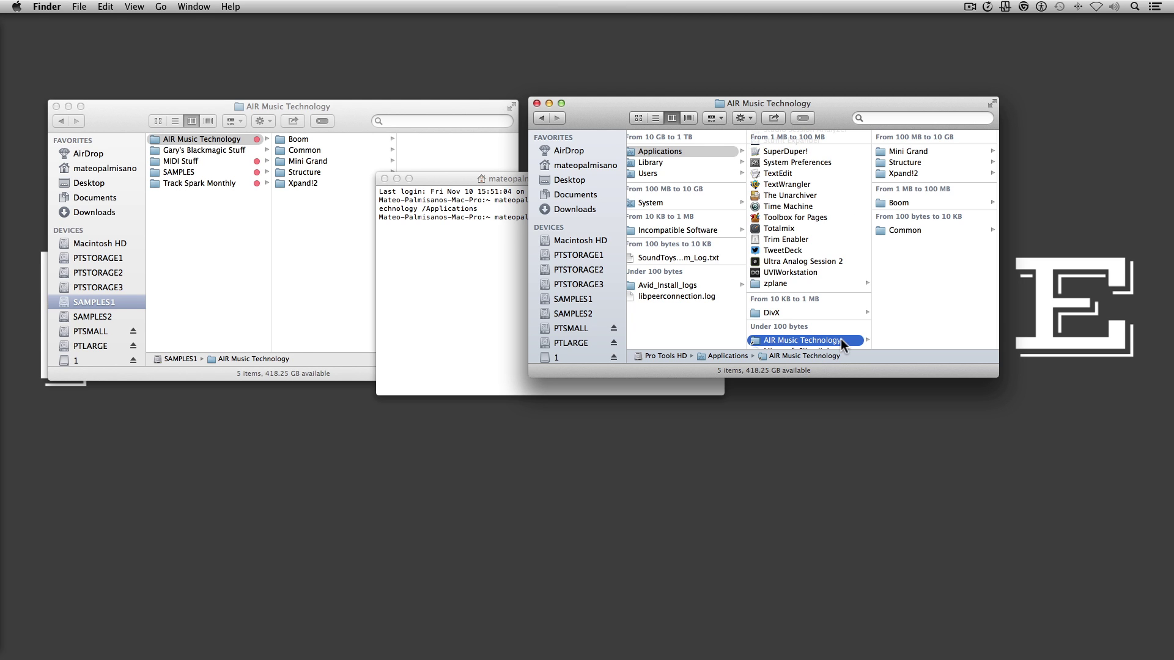
{"action": "left_click", "coordinate": [206, 218]}
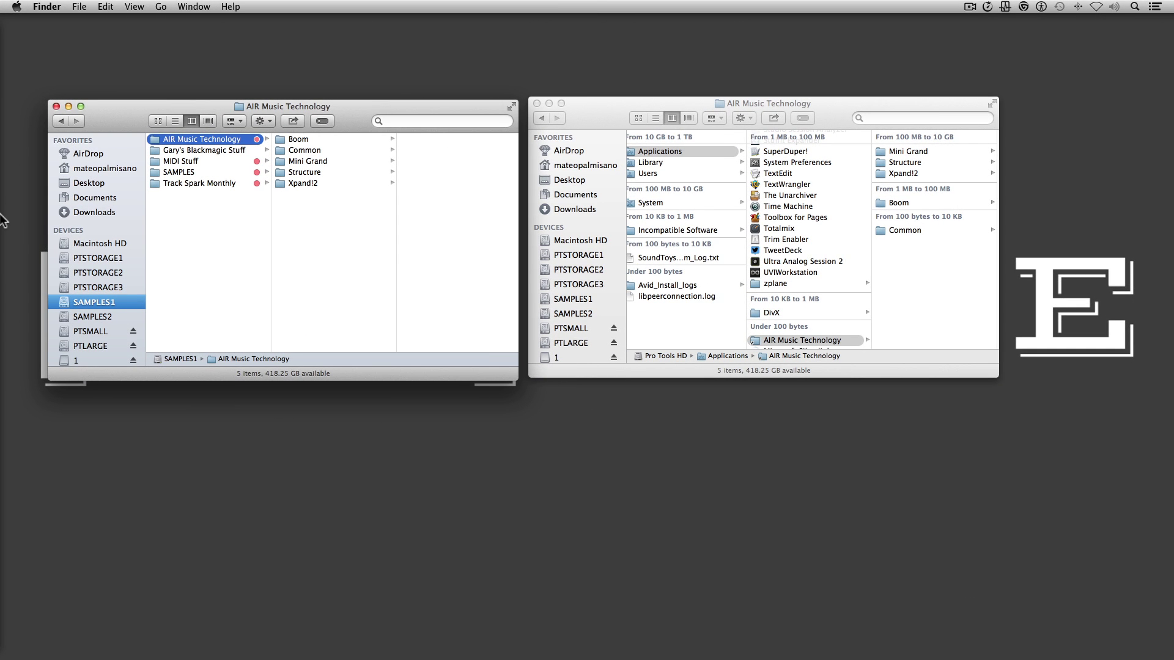
- Back in Pro Tools, open Structure Free, Xpand!2 and Boom on Inst 1–3
{"action": "mouse_move", "coordinate": [4, 221]}
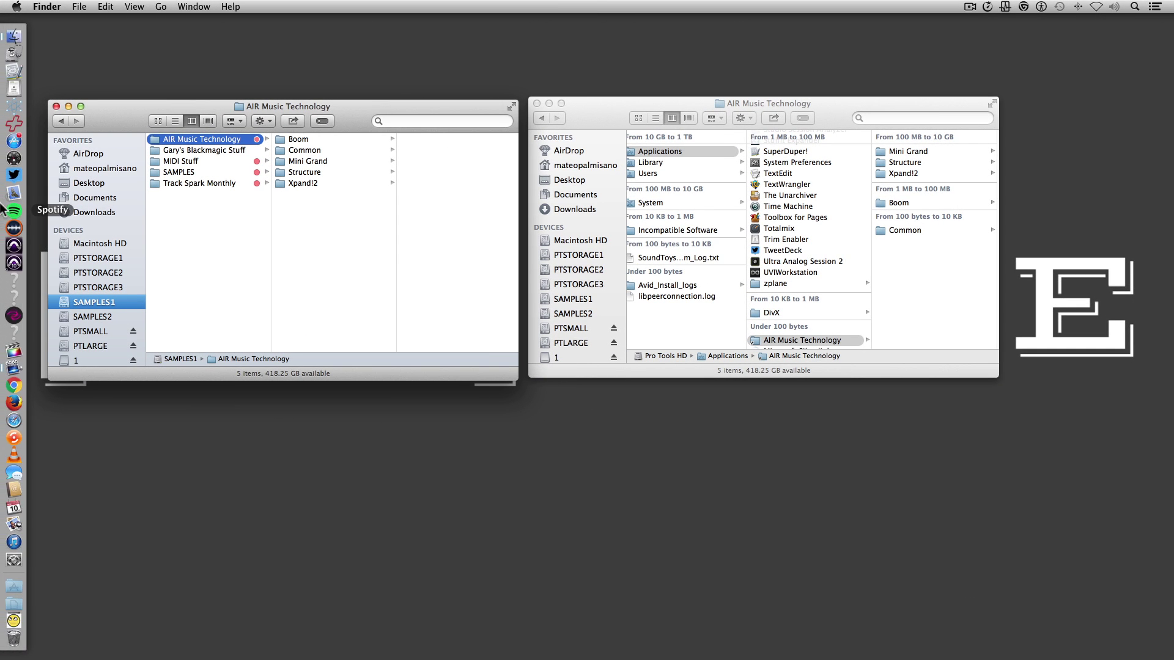
{"action": "left_click", "coordinate": [4, 246]}
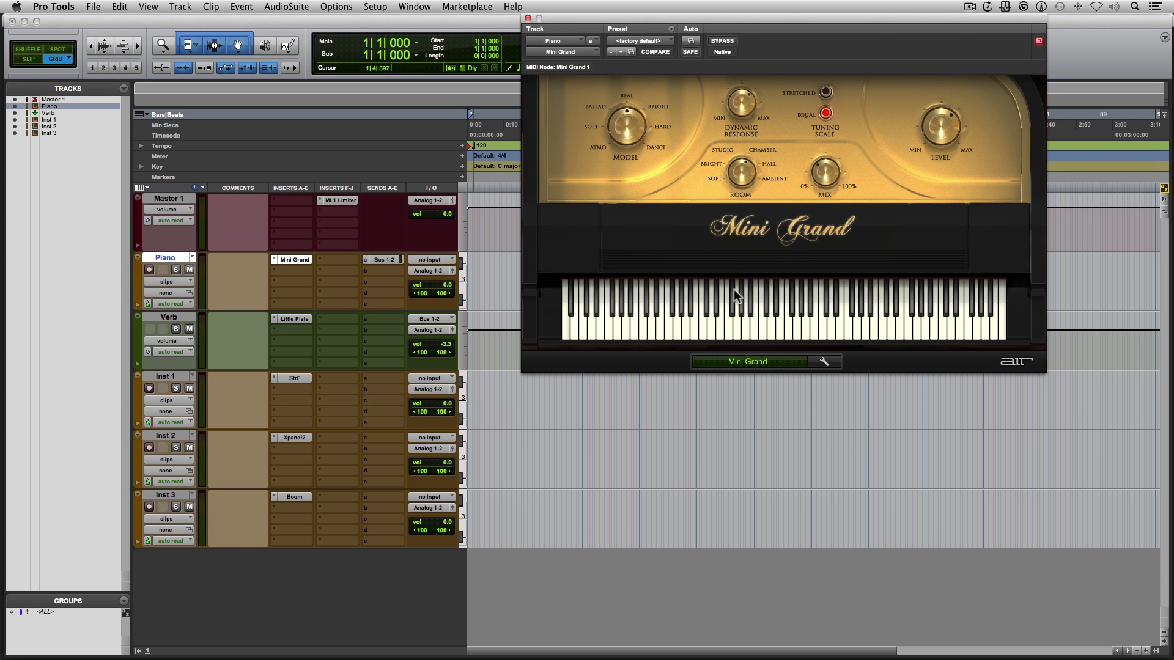
{"action": "left_click", "coordinate": [296, 379]}
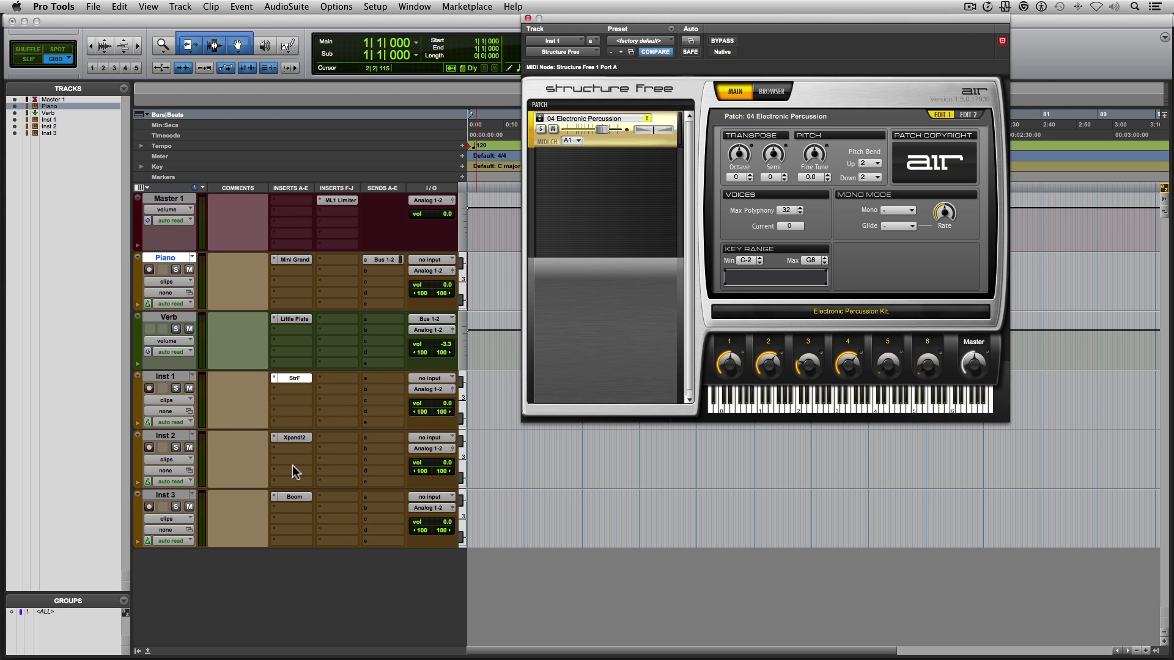
{"action": "left_click", "coordinate": [296, 441]}
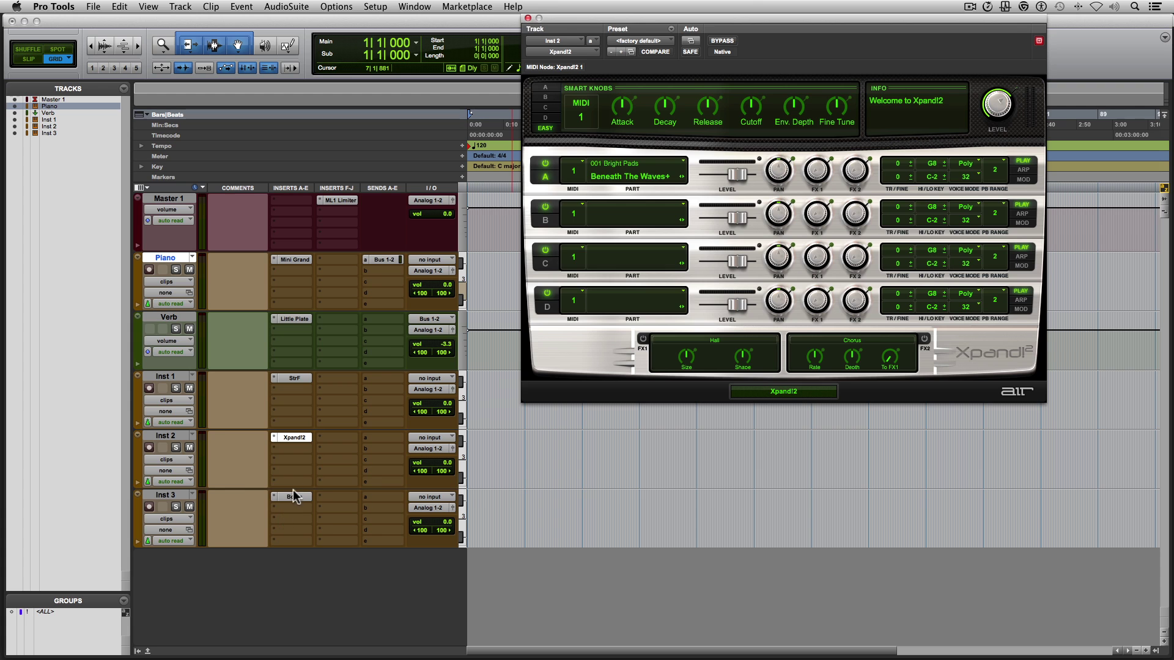
{"action": "left_click", "coordinate": [295, 498]}
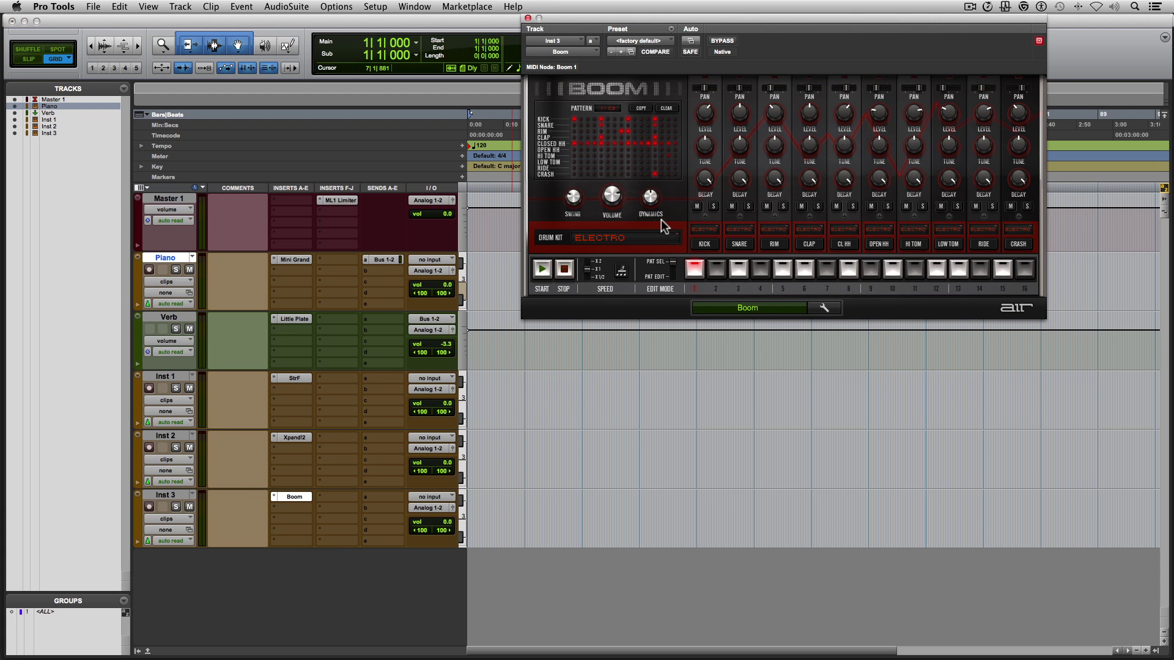
- Record-arm Inst 3 and audition the Boom kick, snare and rim sounds
{"action": "left_click", "coordinate": [149, 507]}
{"action": "left_click", "coordinate": [165, 495]}
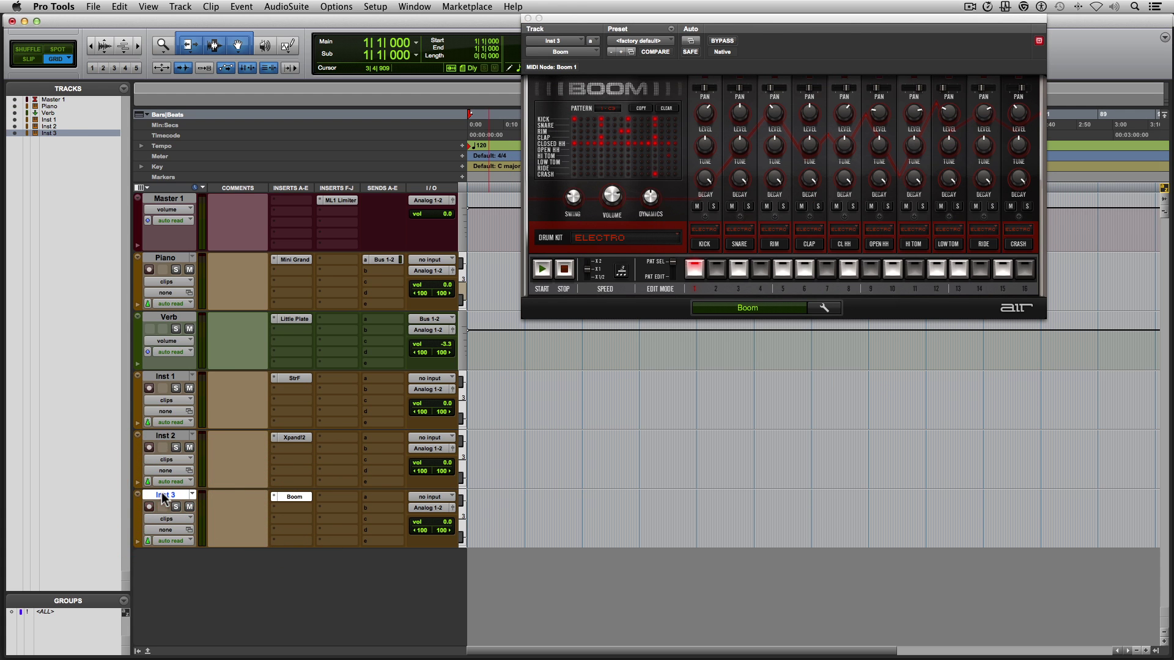
{"action": "left_click", "coordinate": [704, 244]}
{"action": "left_click", "coordinate": [740, 243]}
{"action": "left_click", "coordinate": [775, 244]}
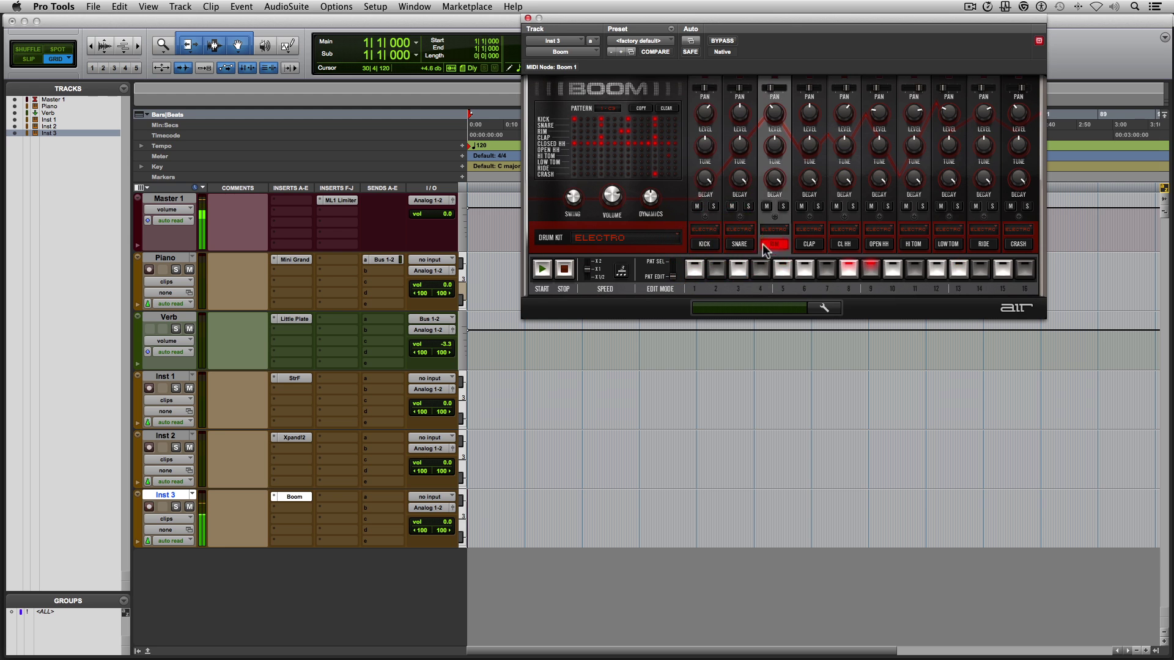
- Record-arm Inst 2, Inst 1 and Piano, opening Xpand!2, Structure Free and Mini Grand
{"action": "left_click", "coordinate": [149, 448]}
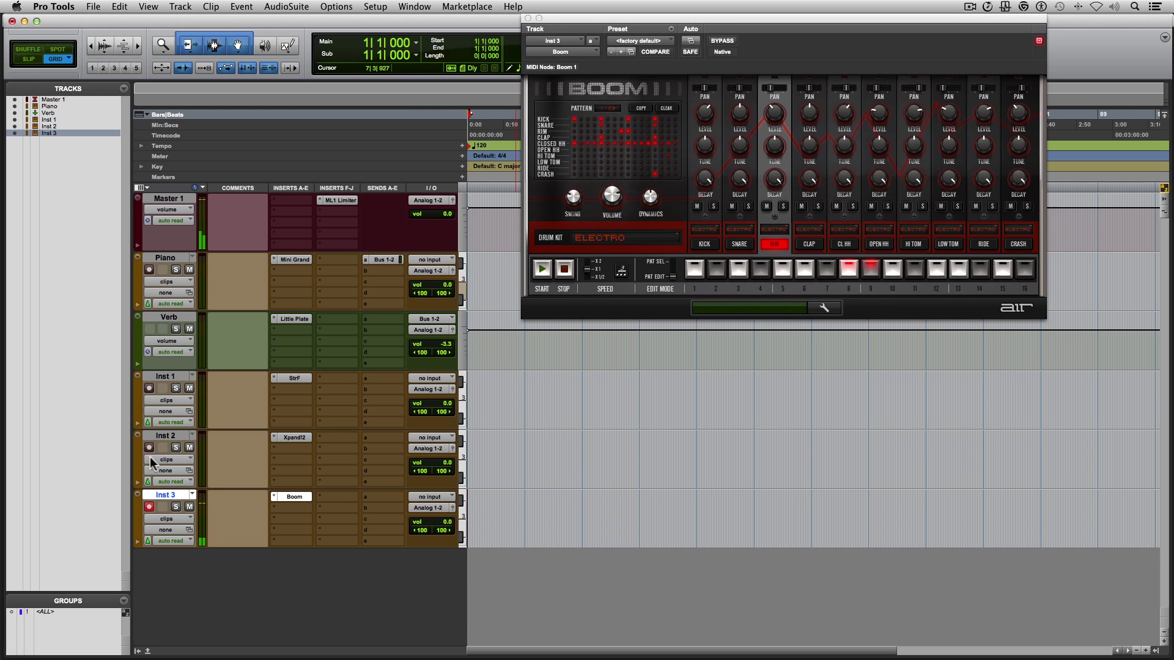
{"action": "left_click", "coordinate": [299, 434]}
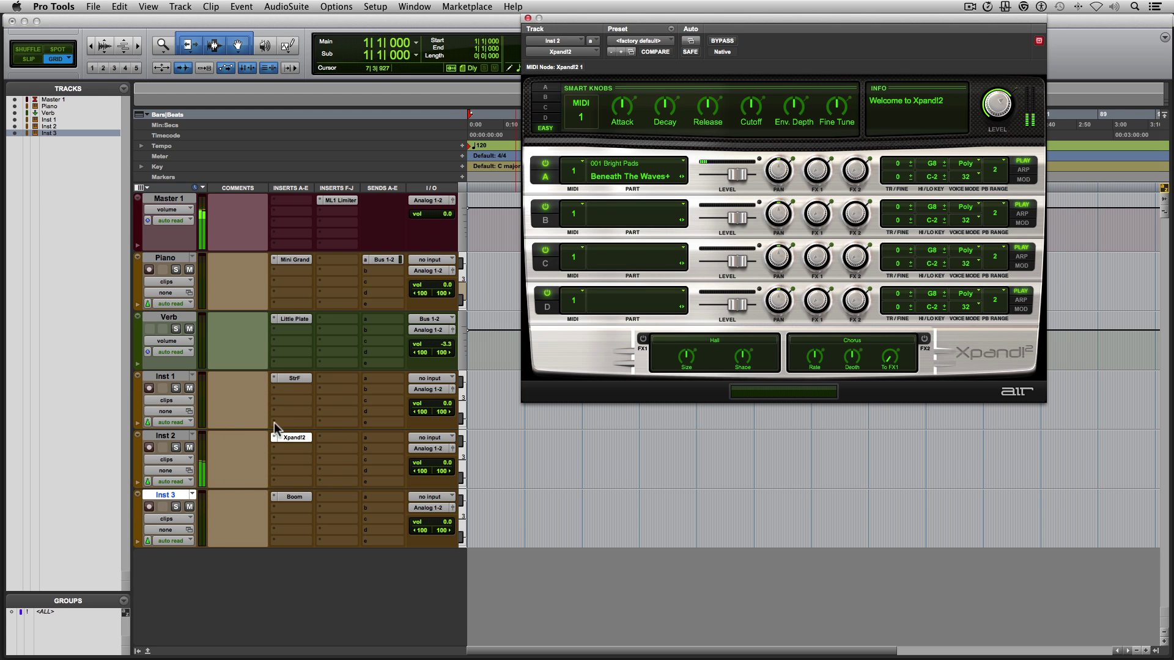
{"action": "left_click", "coordinate": [149, 389]}
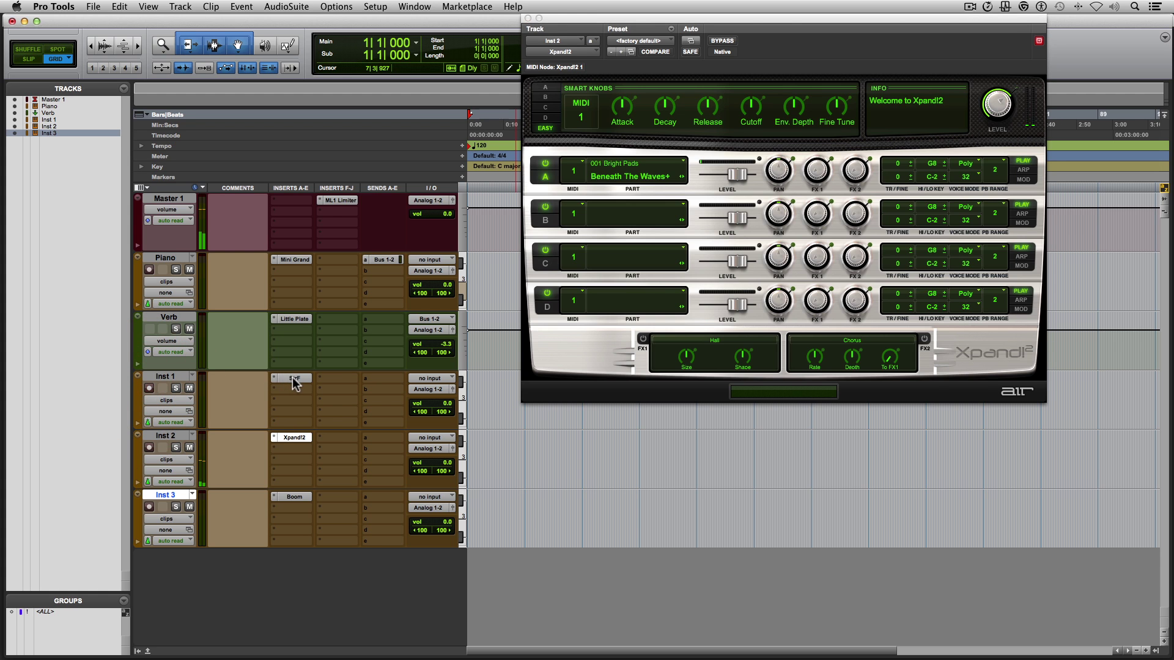
{"action": "left_click", "coordinate": [292, 378]}
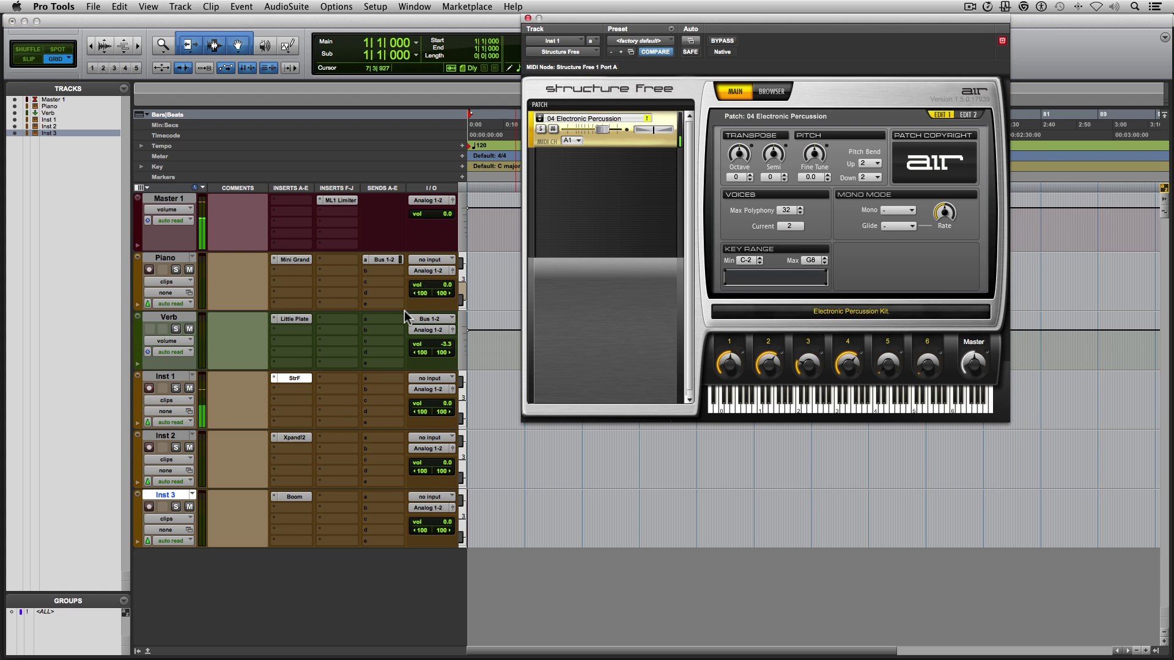
{"action": "left_click", "coordinate": [150, 269]}
{"action": "left_click", "coordinate": [295, 259]}
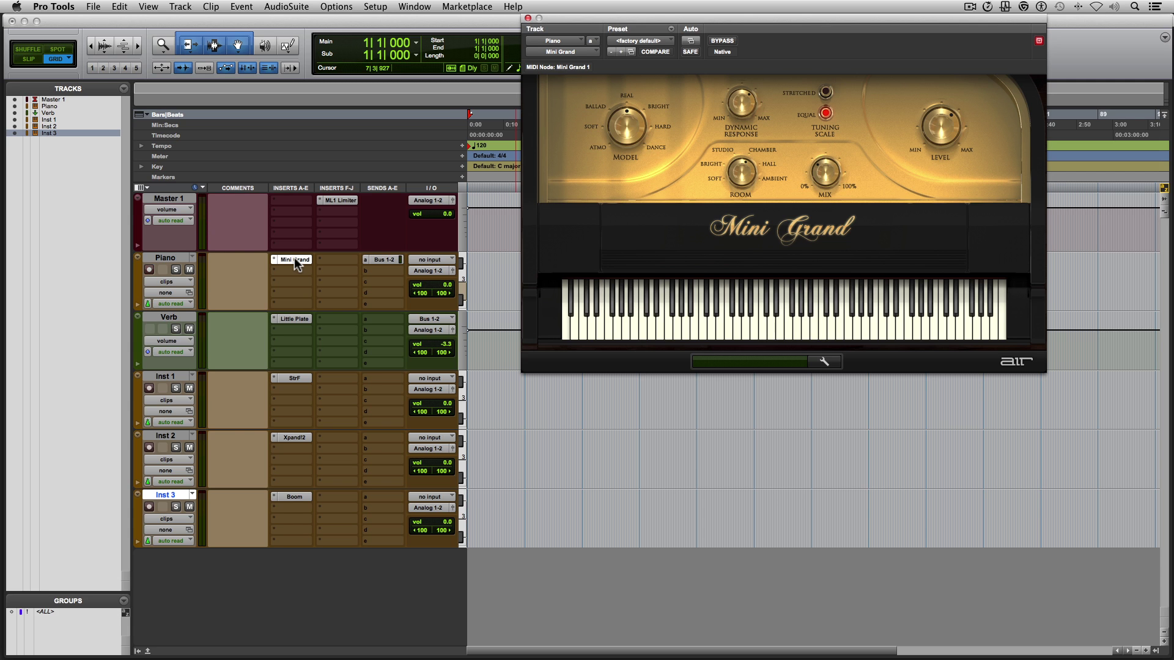
{"action": "key", "text": "super+Tab"}
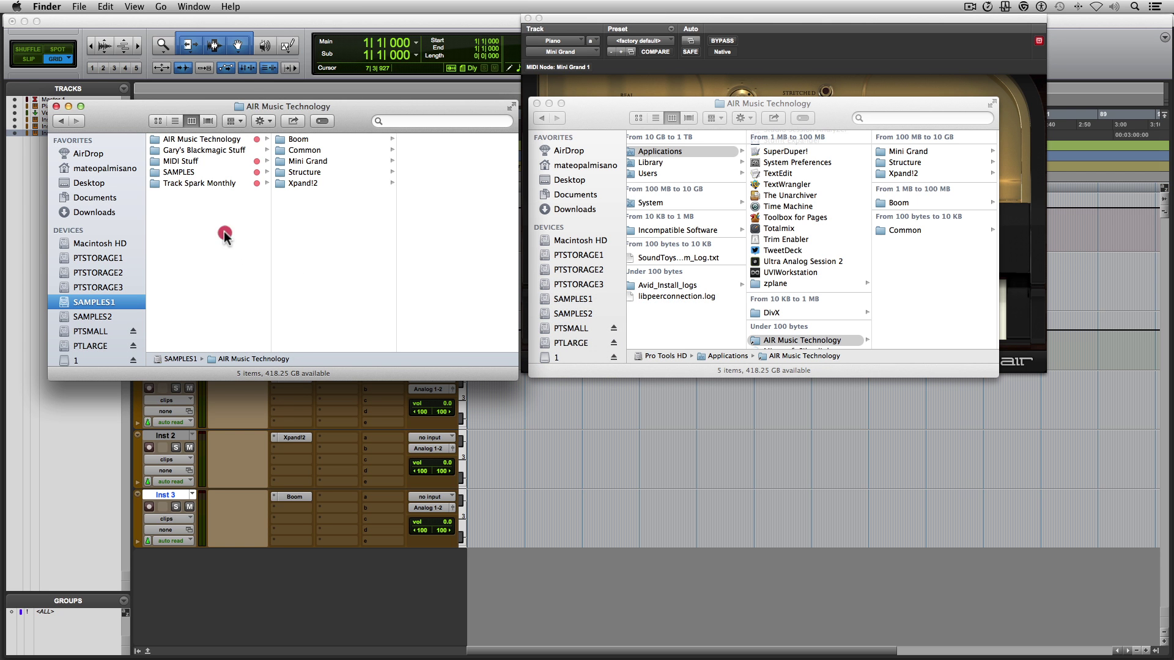
{"action": "left_click", "coordinate": [208, 139]}
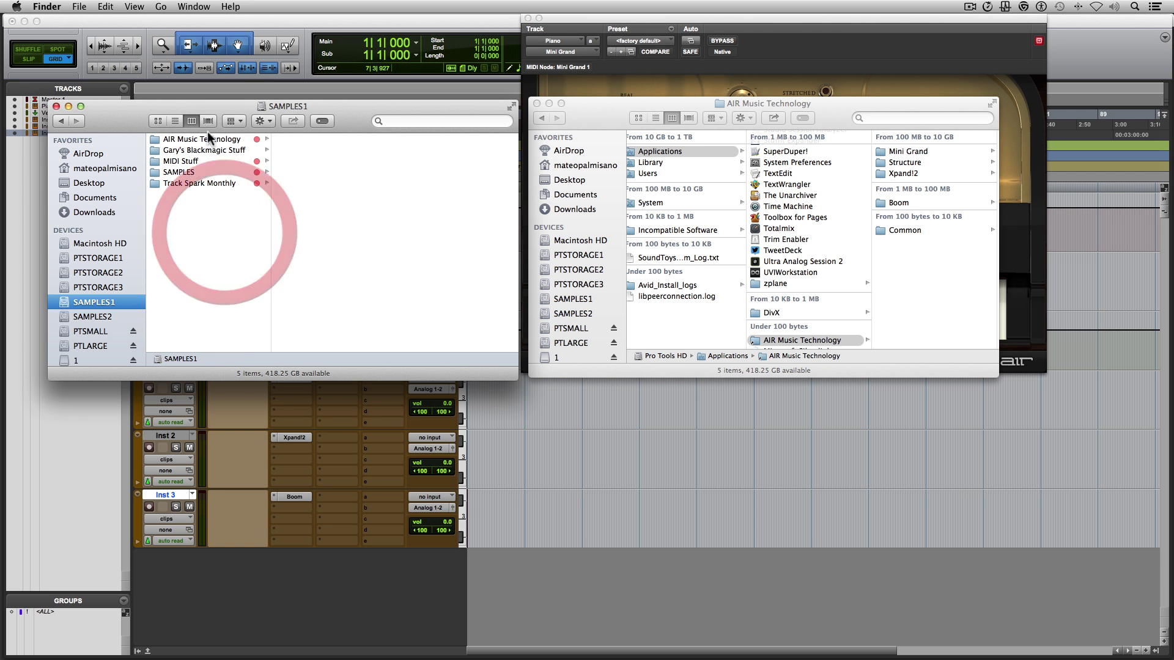
{"action": "key", "text": "super+i"}
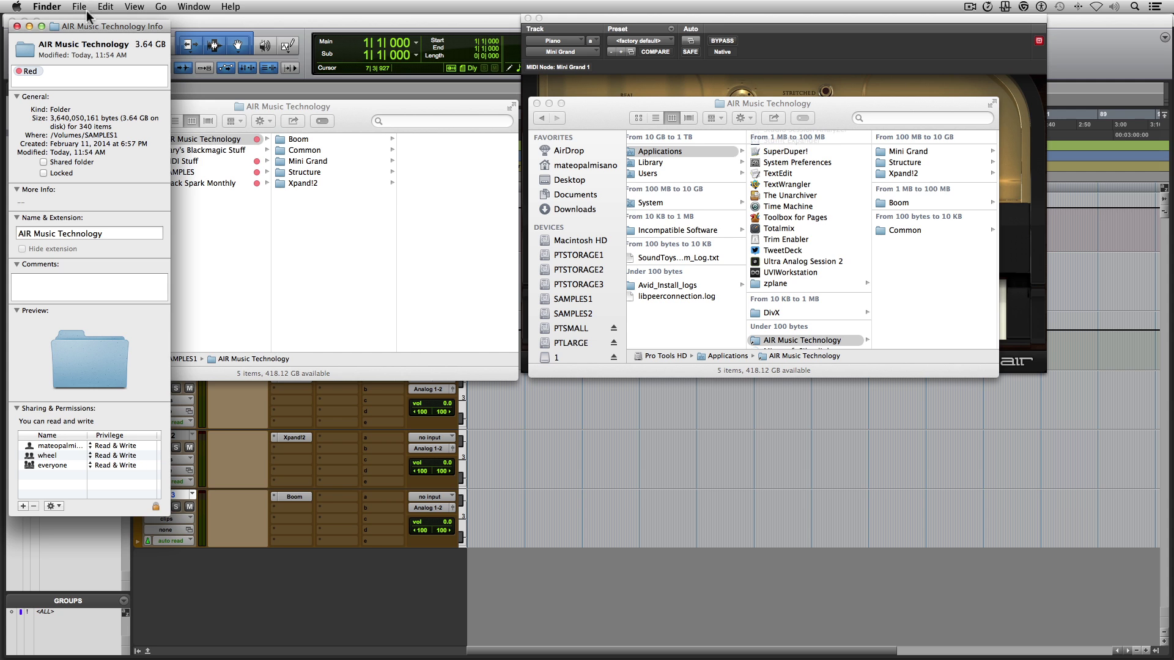
{"action": "key", "text": "super+w"}
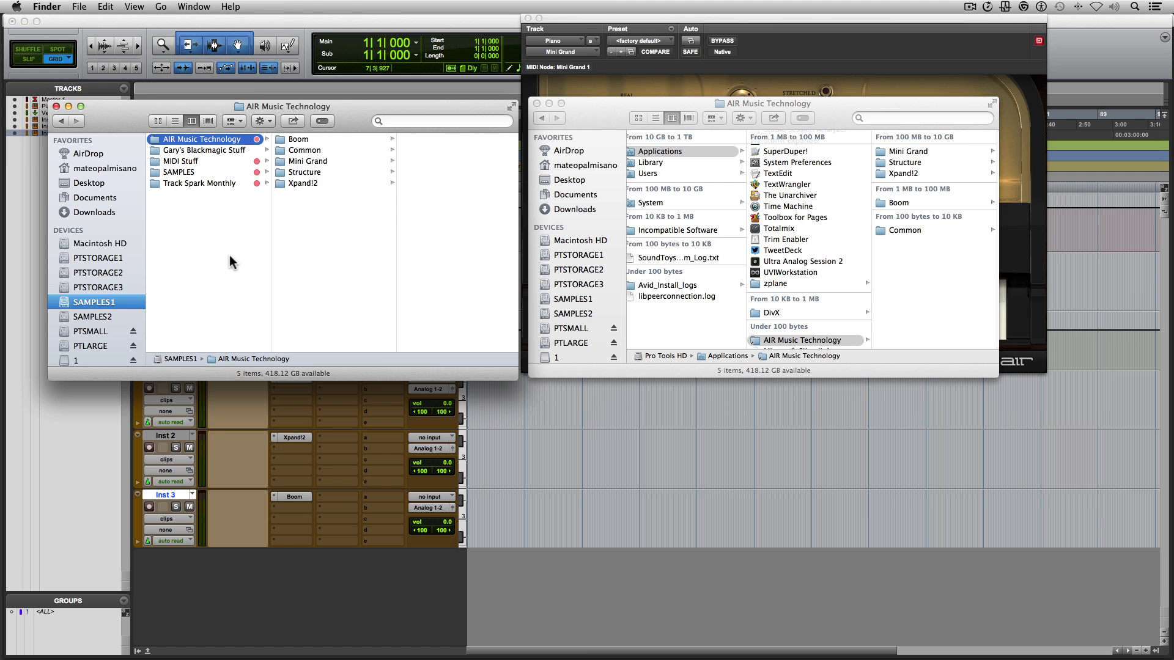
{"action": "key", "text": "super+h"}
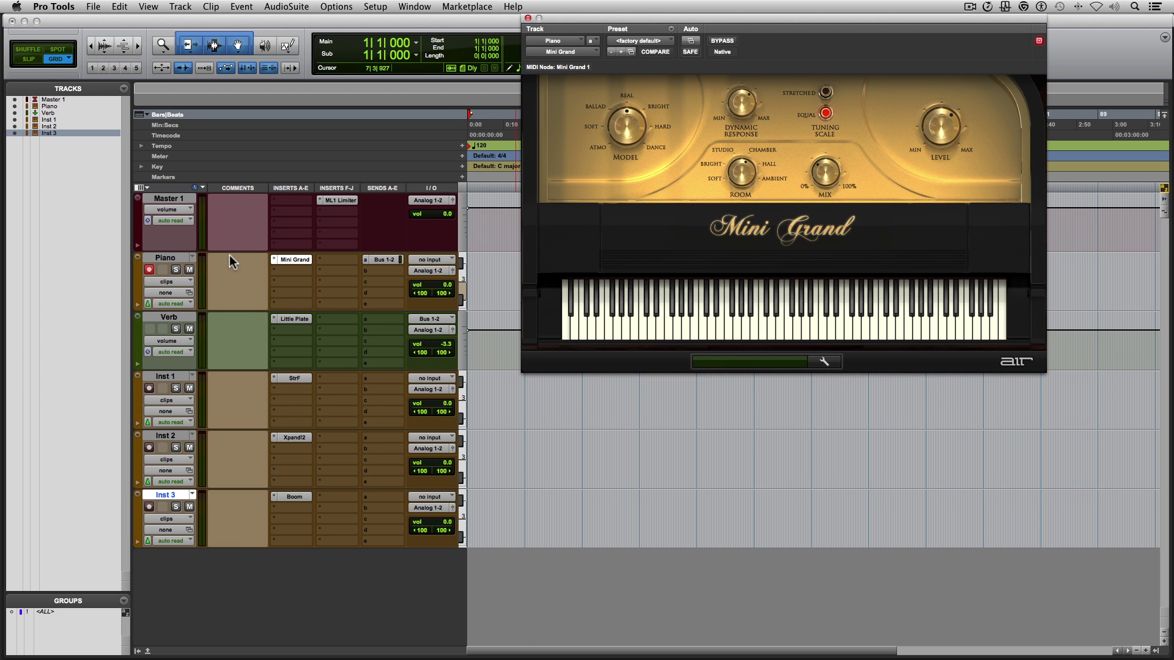